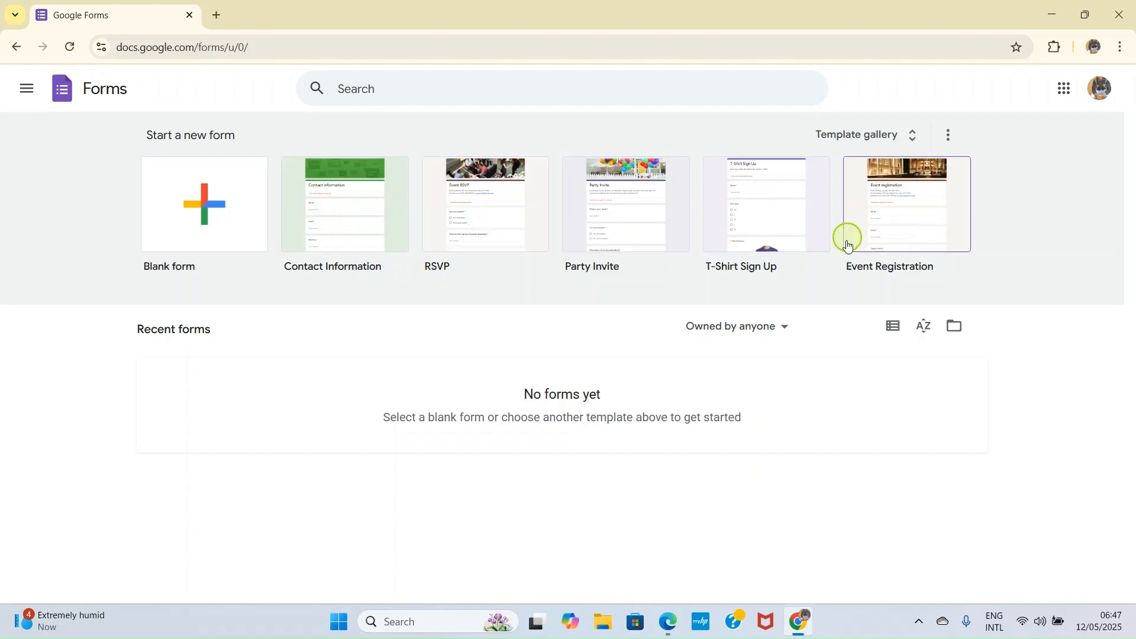
# Step: Create a blank form, dismiss the text-styling tip, and make the form a quiz
pyautogui.click(210, 210)
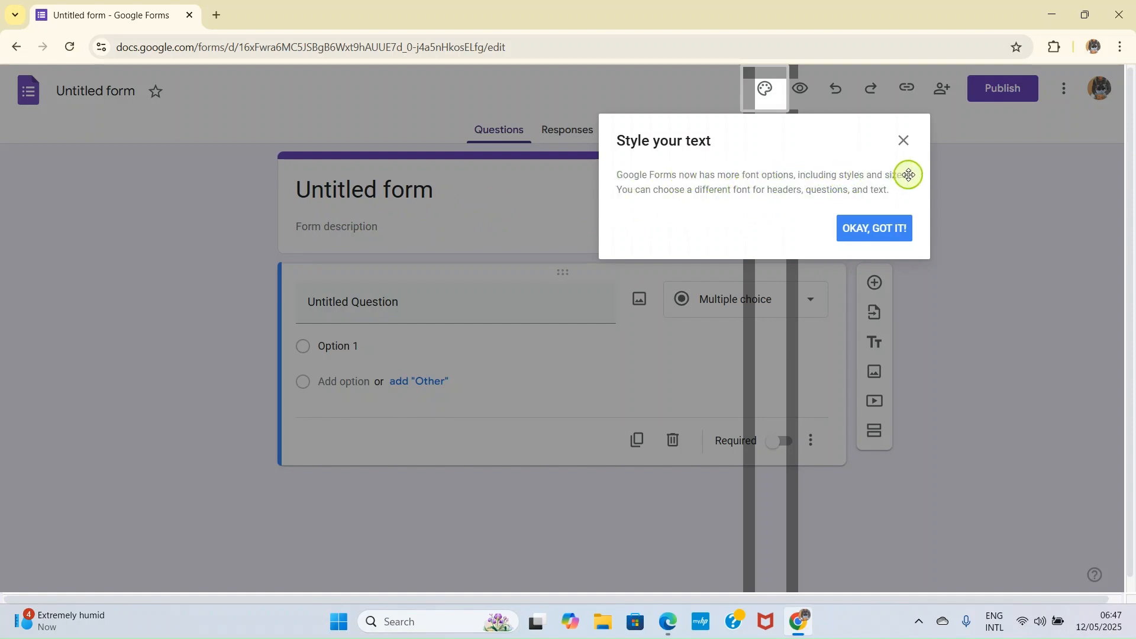
pyautogui.click(862, 232)
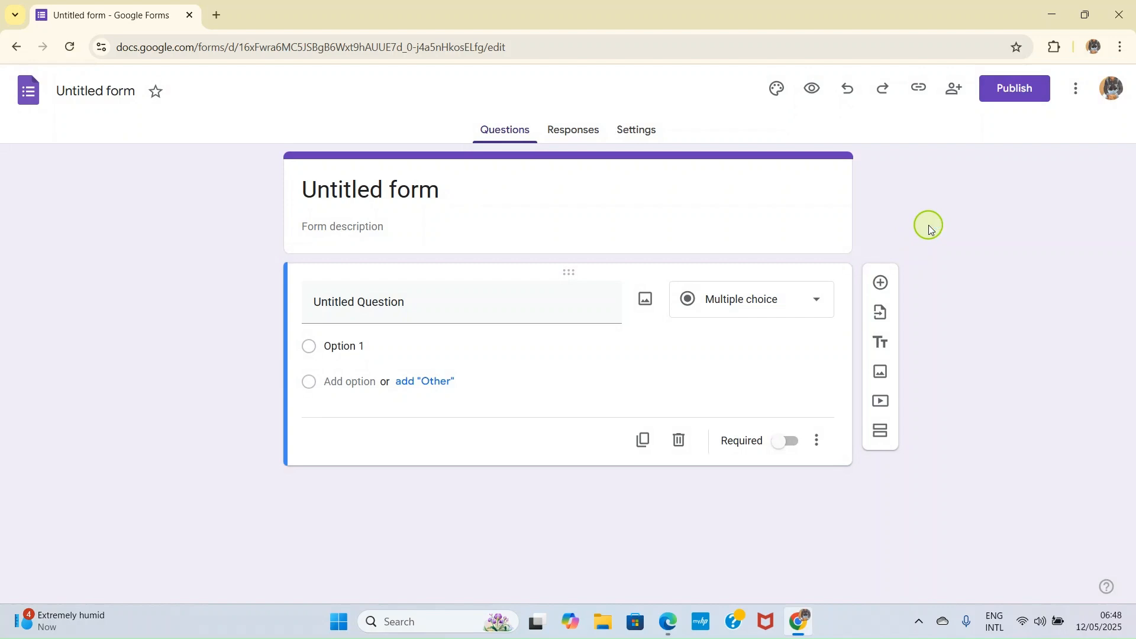
pyautogui.click(639, 137)
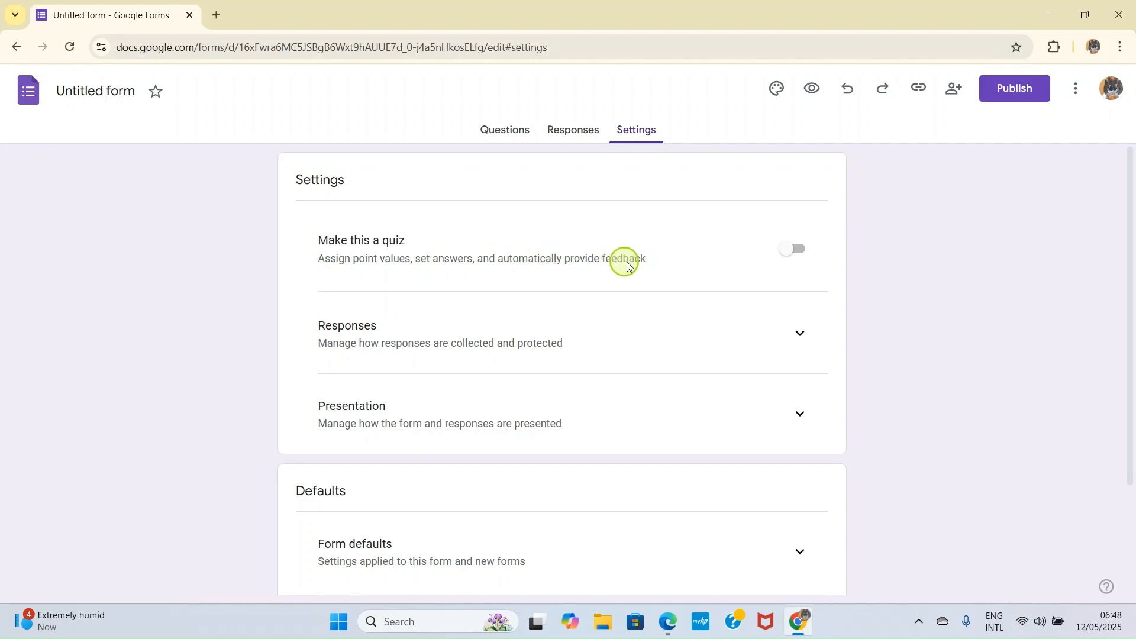
pyautogui.click(796, 255)
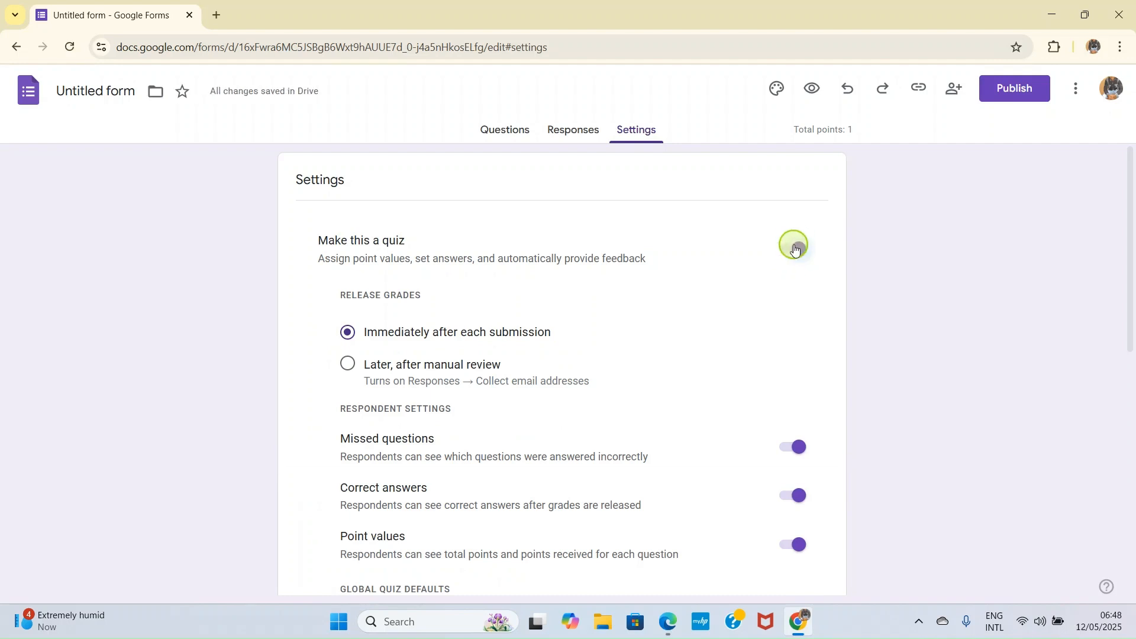
# Step: Replace the placeholder title of the form with "US President"
pyautogui.click(501, 131)
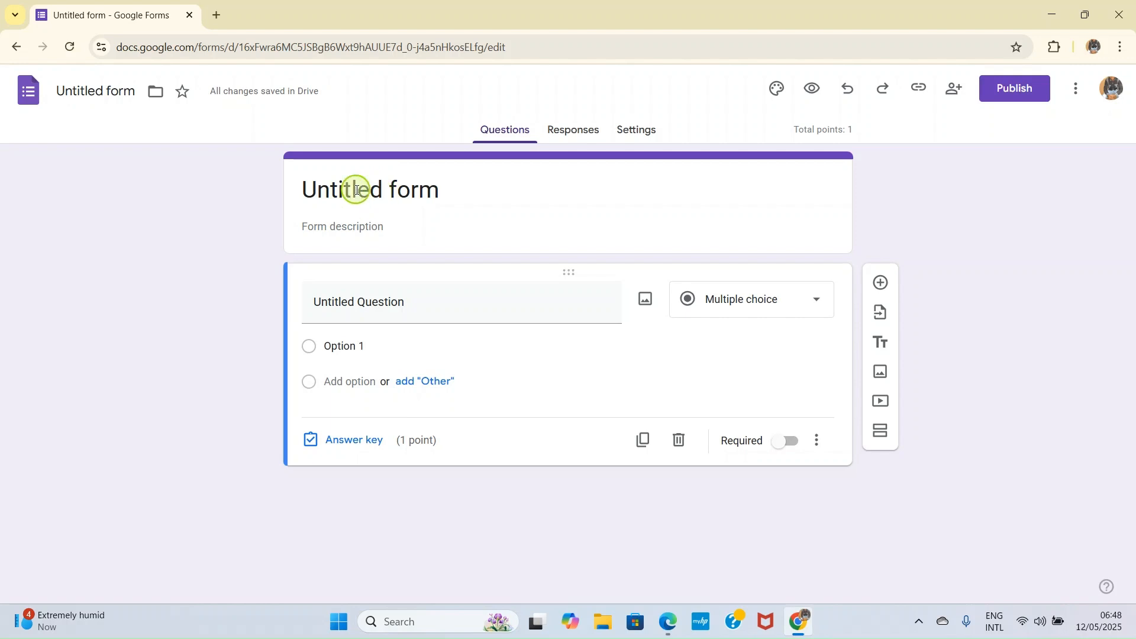
pyautogui.click(356, 190)
pyautogui.click(448, 190)
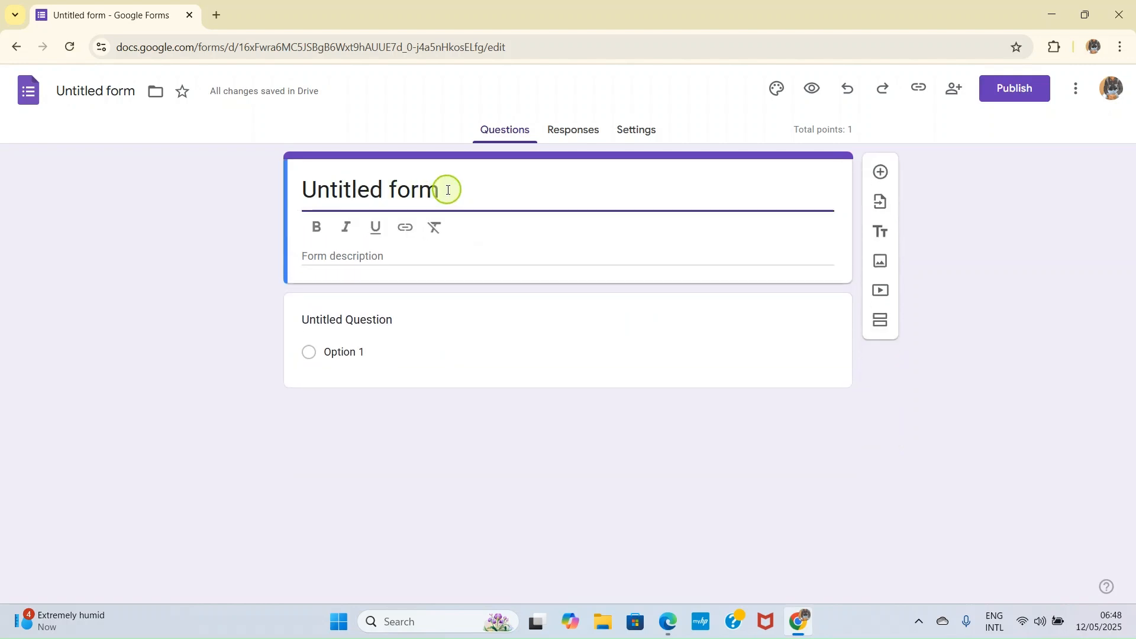
pyautogui.press('BackSpace')
pyautogui.press('BackSpace')
pyautogui.press('BackSpace')
pyautogui.press('BackSpace')
pyautogui.press('BackSpace')
pyautogui.press('BackSpace')
pyautogui.press('BackSpace')
pyautogui.press('BackSpace')
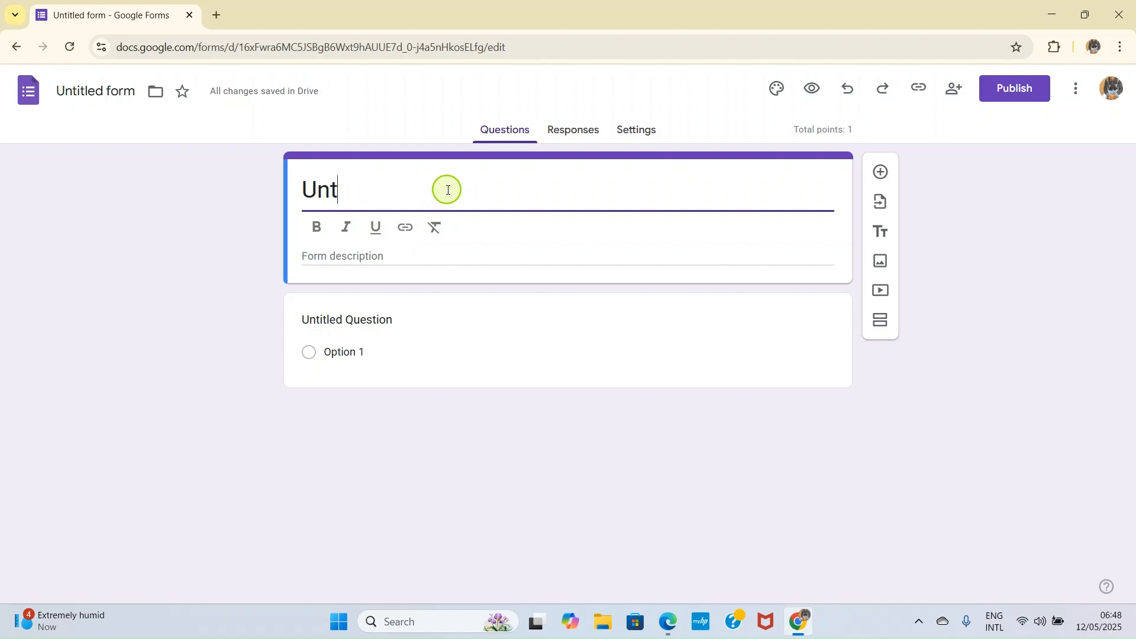
pyautogui.press('BackSpace')
pyautogui.press('BackSpace')
pyautogui.hotkey('ctrl', 'z')
pyautogui.press('BackSpace')
pyautogui.press('BackSpace')
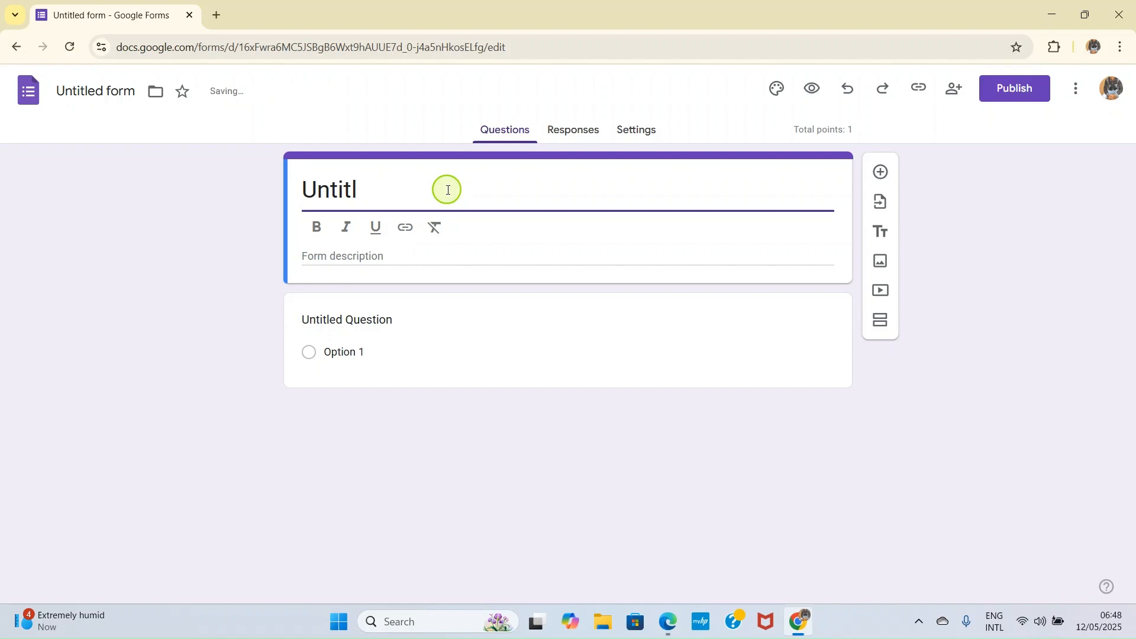
pyautogui.press('BackSpace')
pyautogui.press('BackSpace')
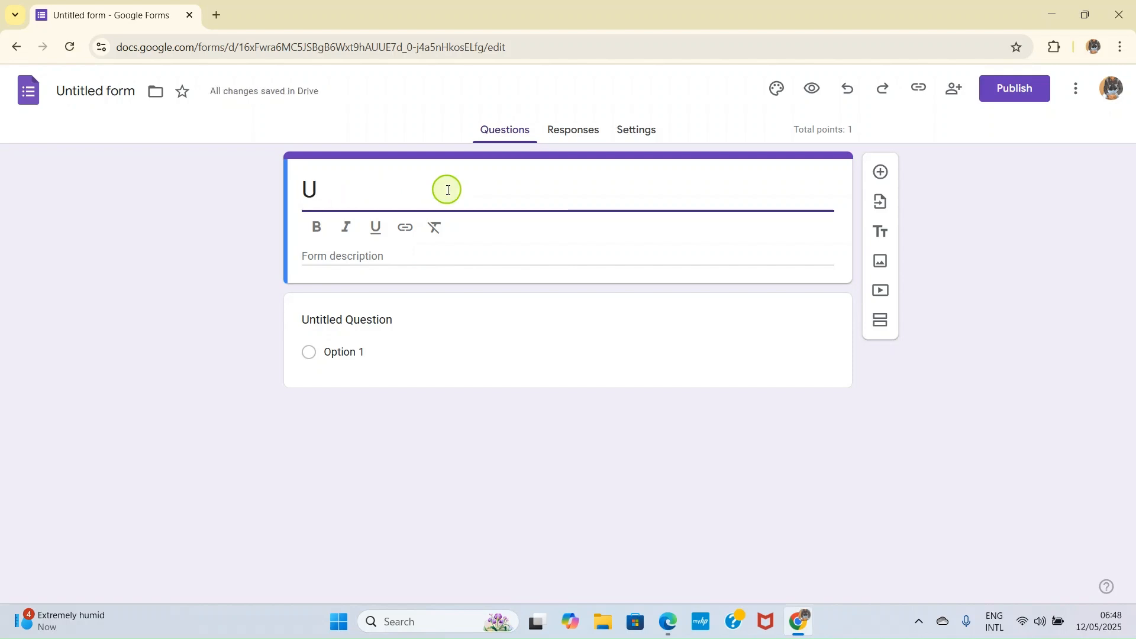
pyautogui.write('U')
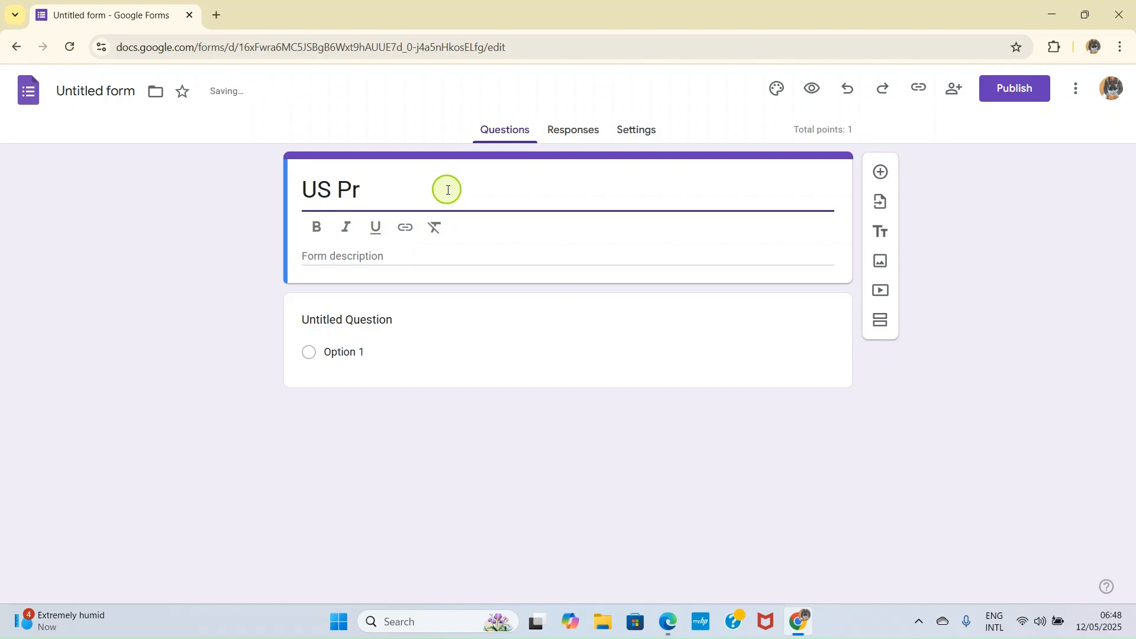
pyautogui.write('sident')
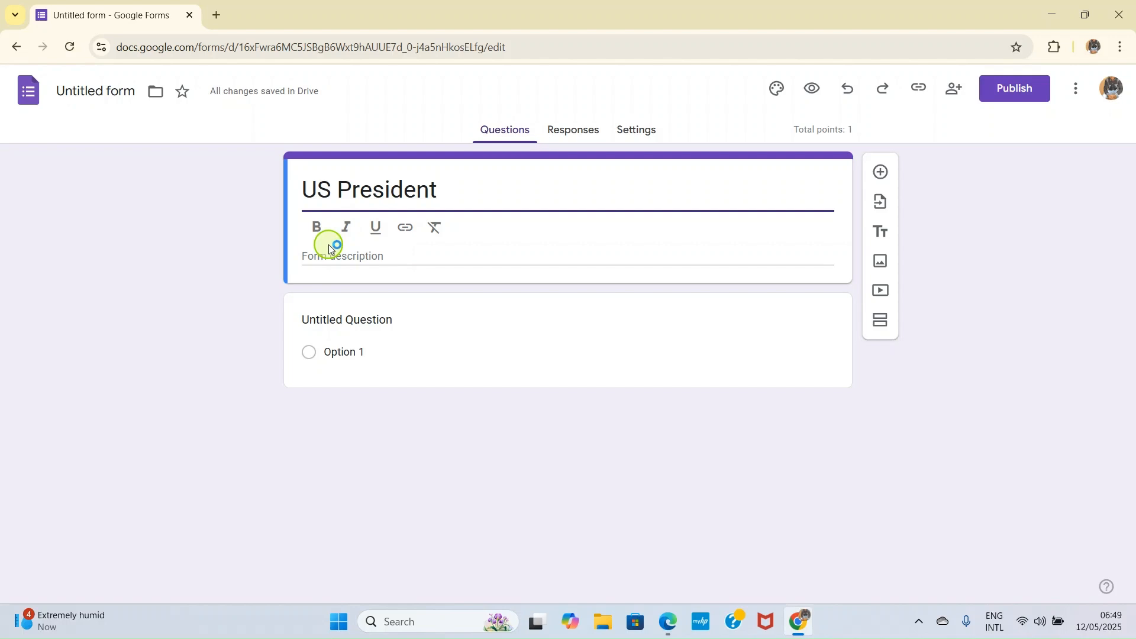
# Step: Enter the question "Who is the current president of United States of America" and set its type to Checkboxes
pyautogui.click(346, 317)
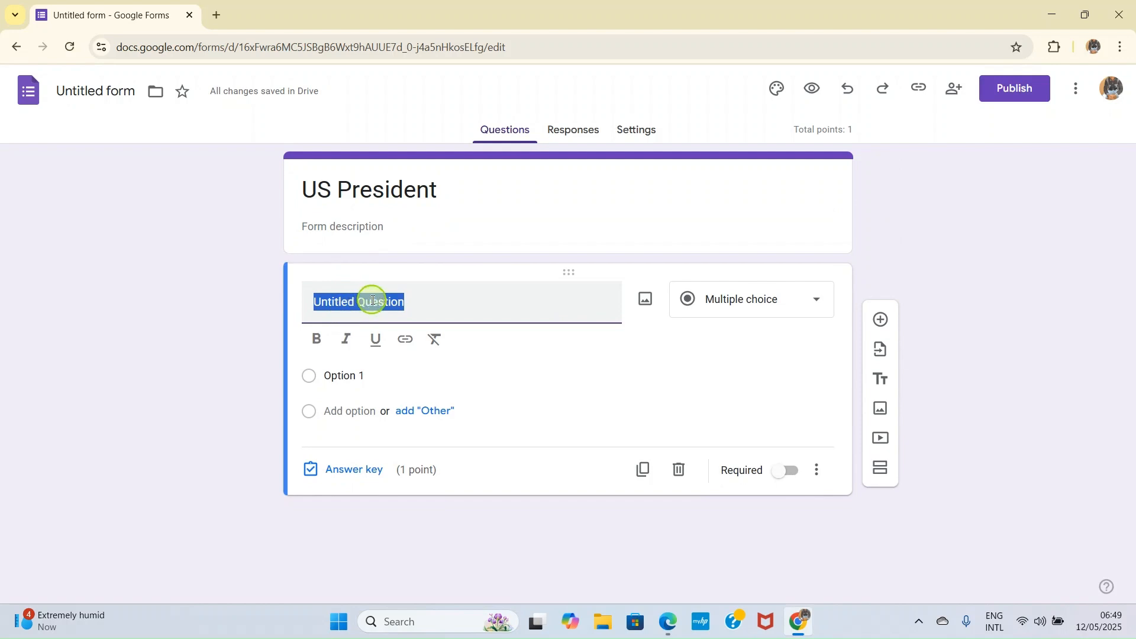
pyautogui.write('Wo')
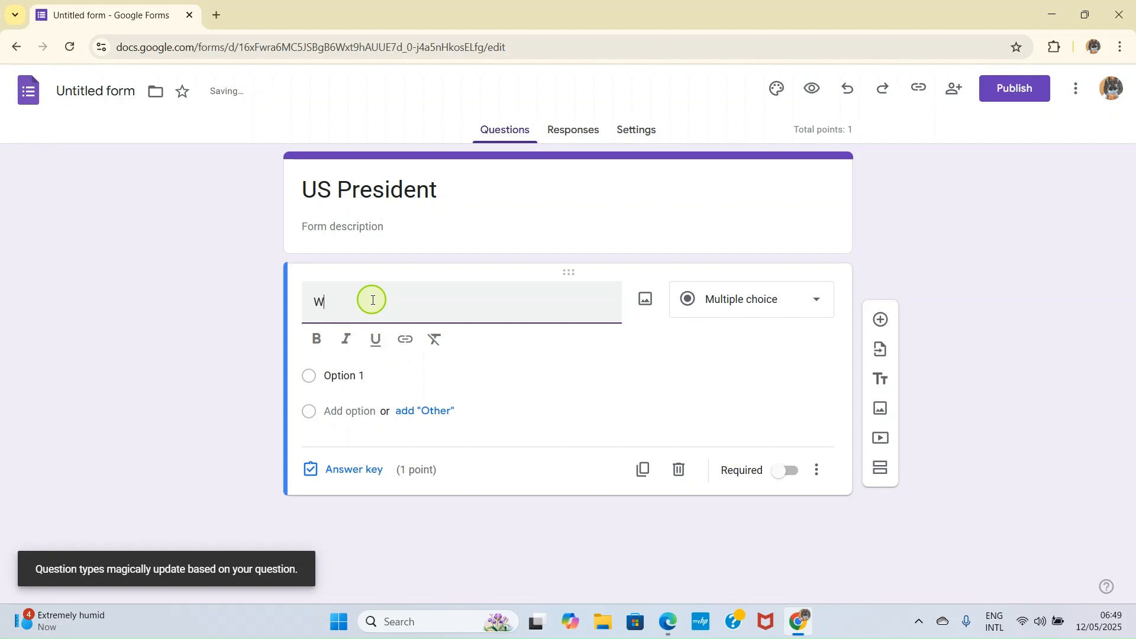
pyautogui.write('ho is the current president of United States of America')
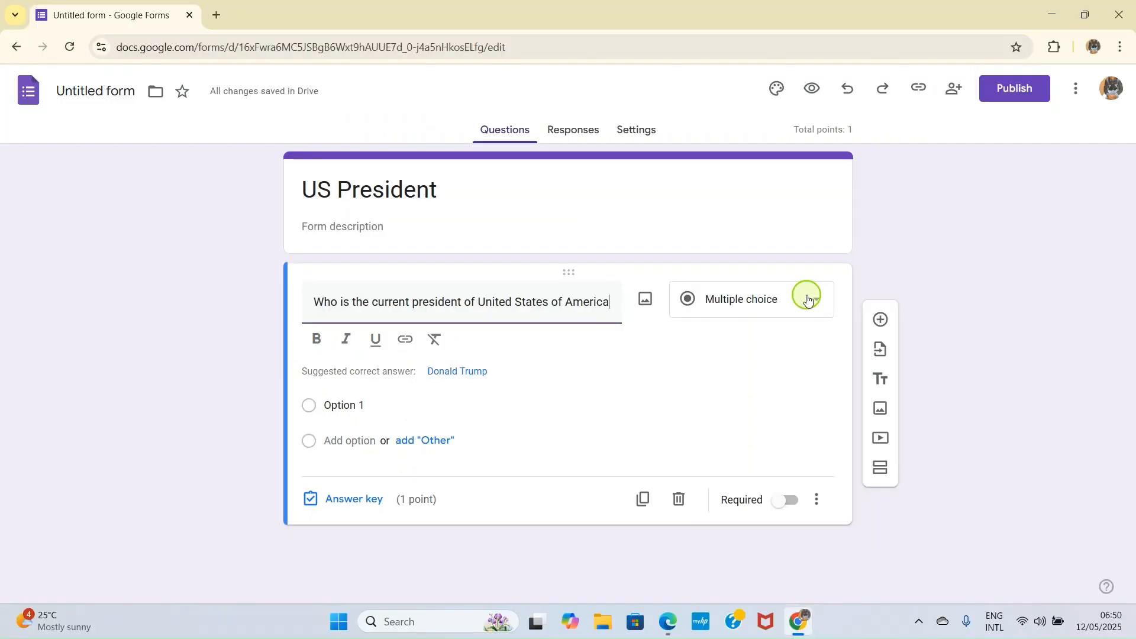
pyautogui.click(808, 300)
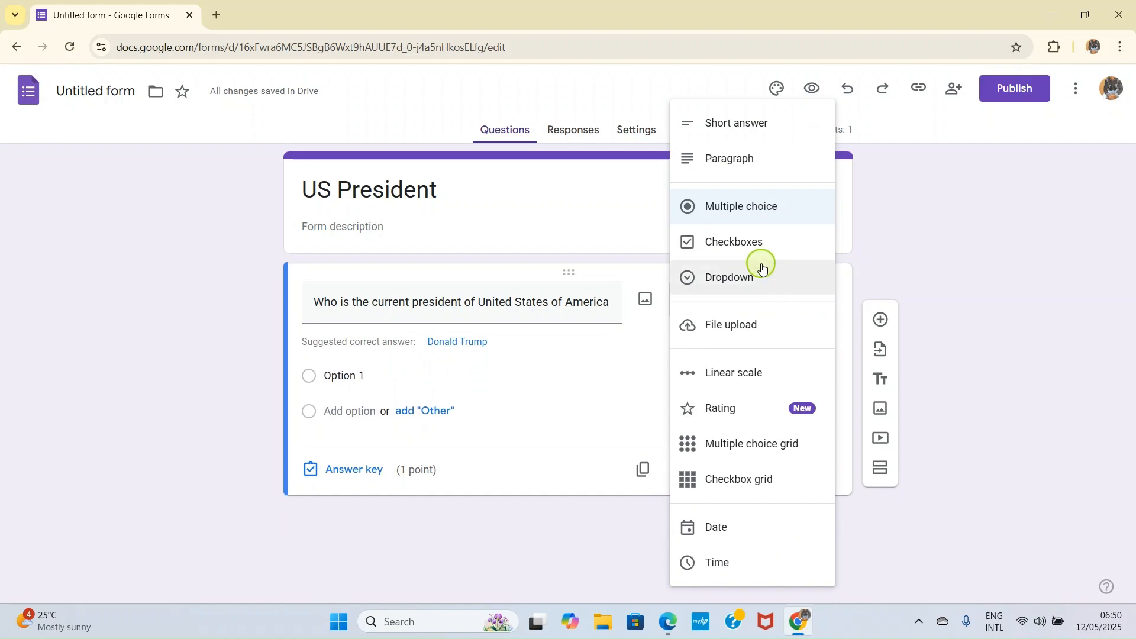
pyautogui.click(723, 252)
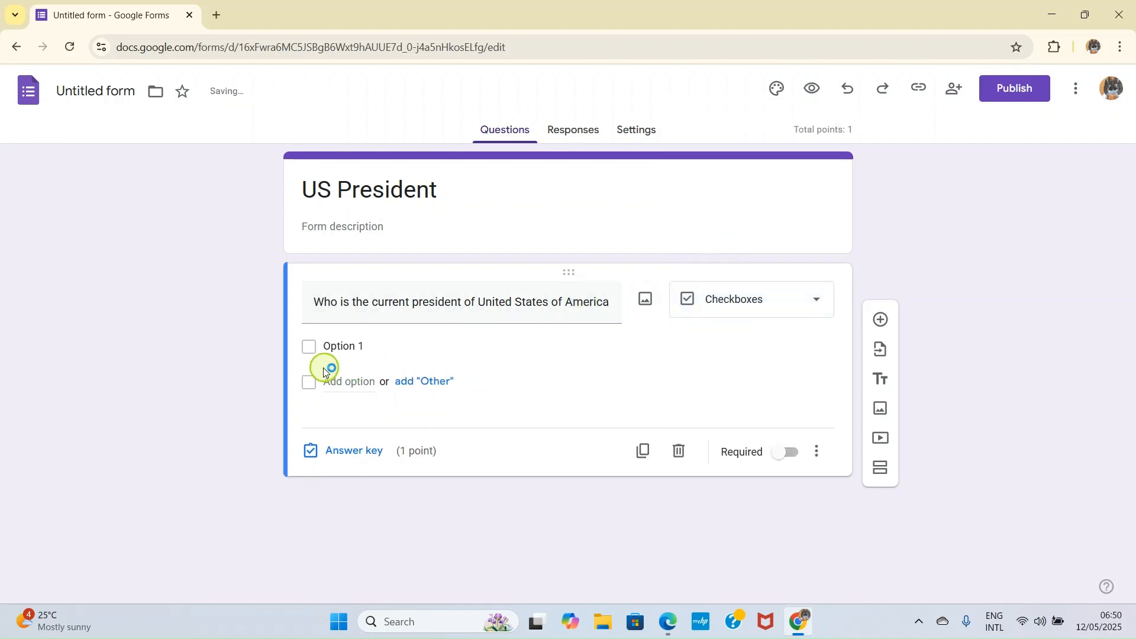
# Step: Add "Donald Trump" and "Bill Gates" as the question's two answer options
pyautogui.click(384, 345)
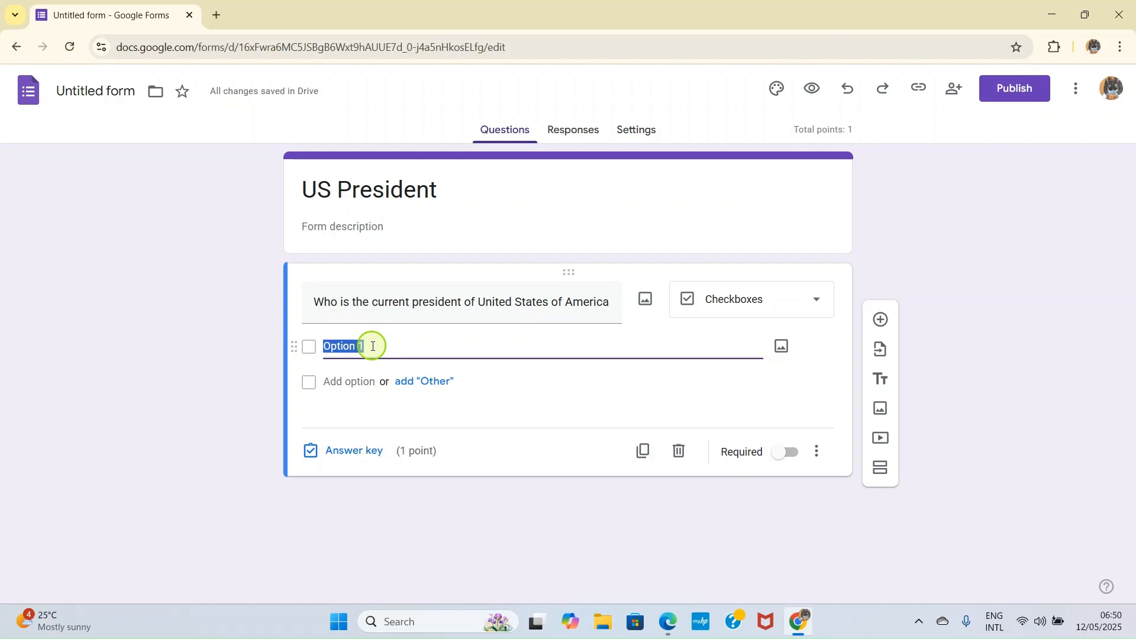
pyautogui.write('D')
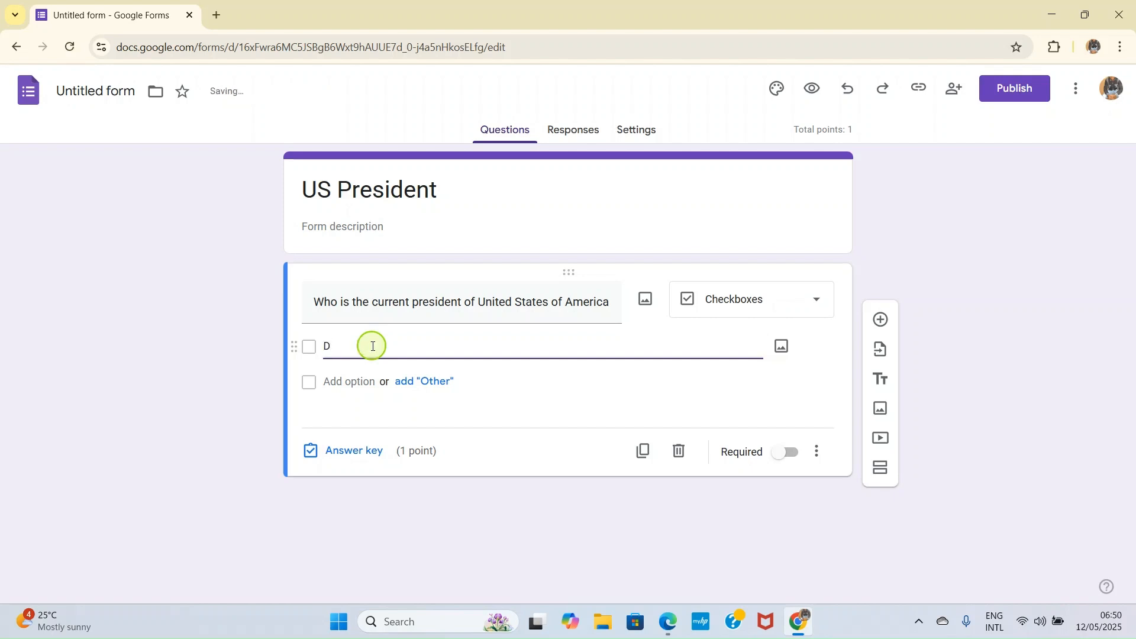
pyautogui.write('onald Trump')
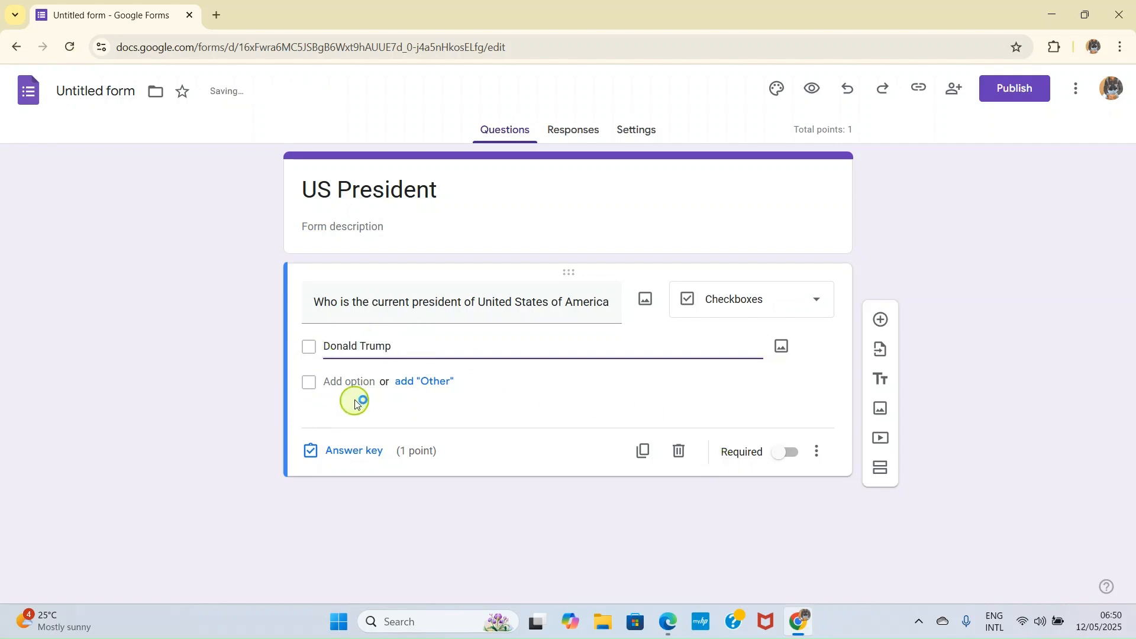
pyautogui.click(330, 379)
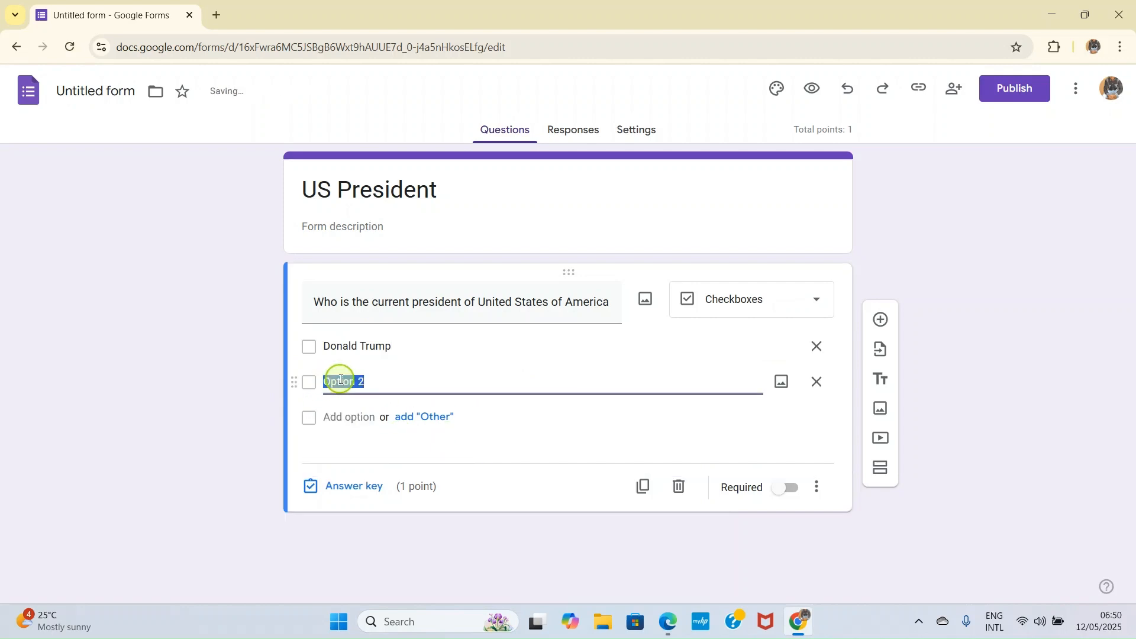
pyautogui.write('Bill Gates')
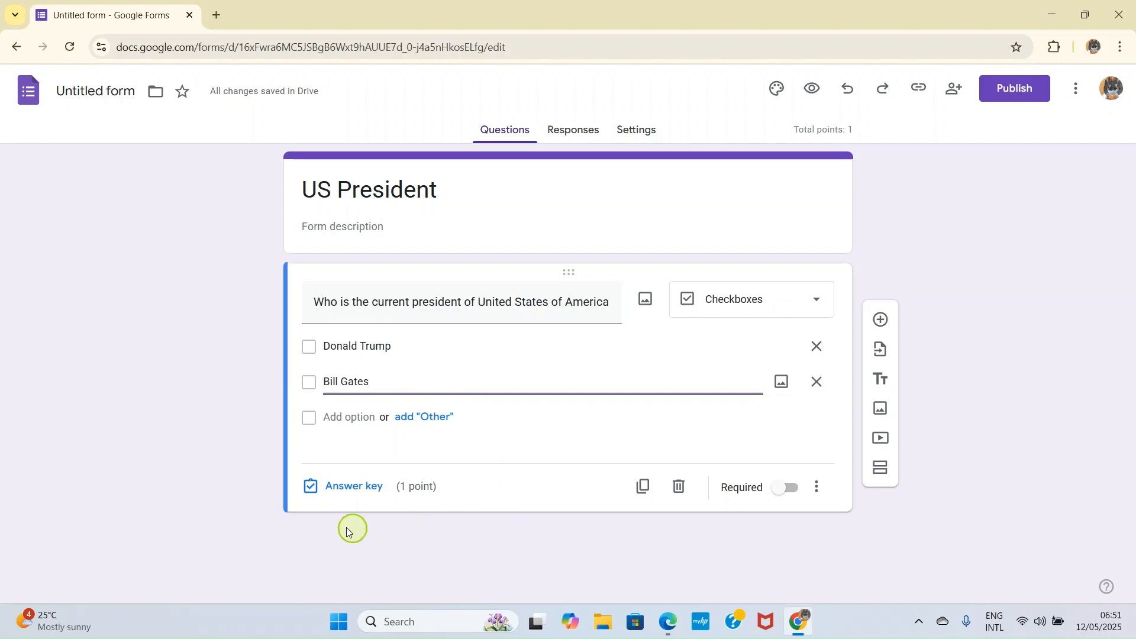
# Step: In the answer key, mark Donald Trump as correct and save the correct-answer feedback "You're correct"
pyautogui.click(377, 496)
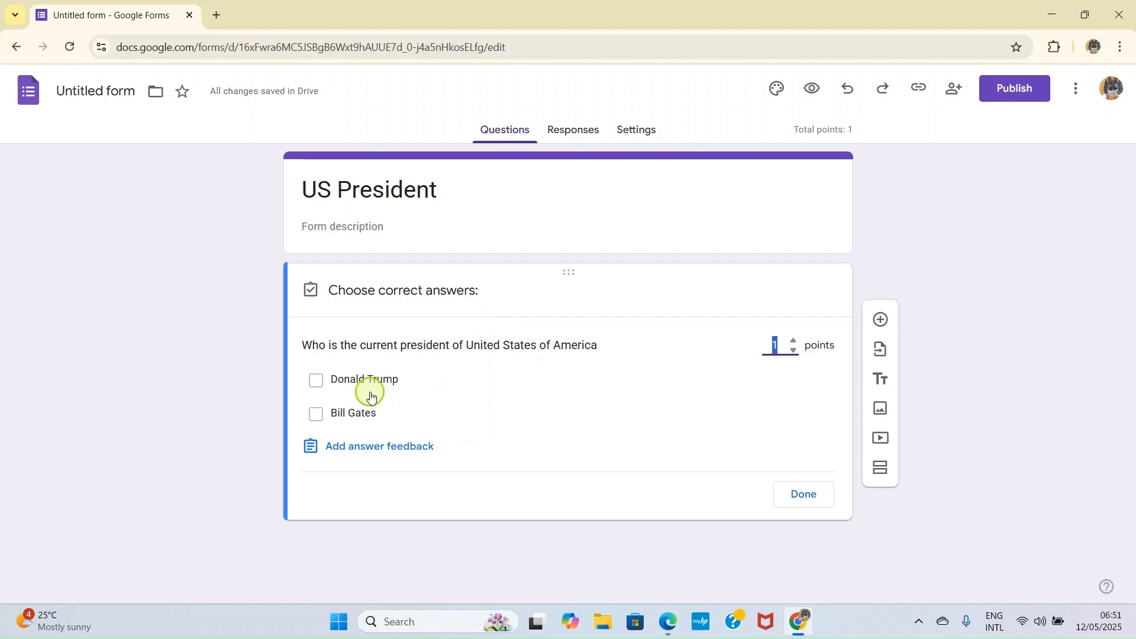
pyautogui.click(312, 383)
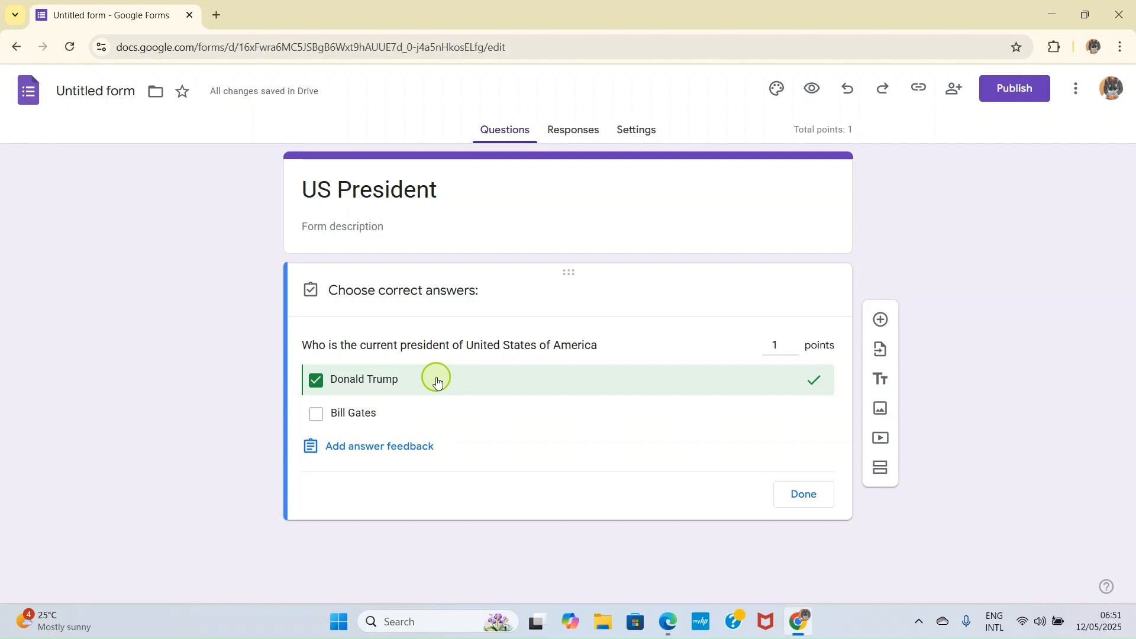
pyautogui.click(400, 445)
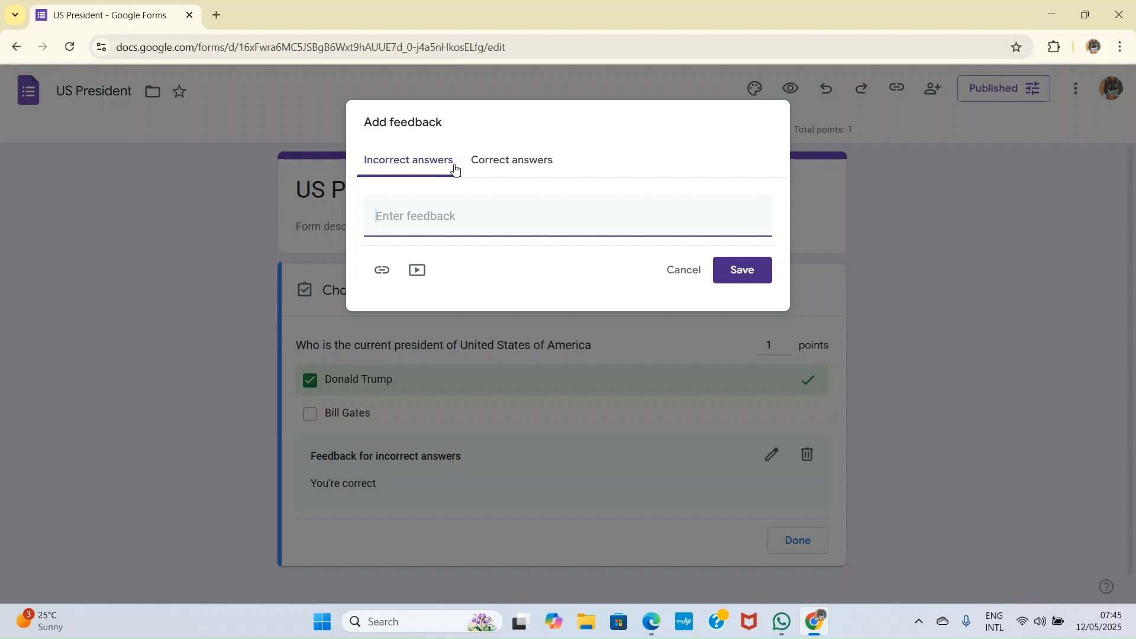
pyautogui.click(512, 165)
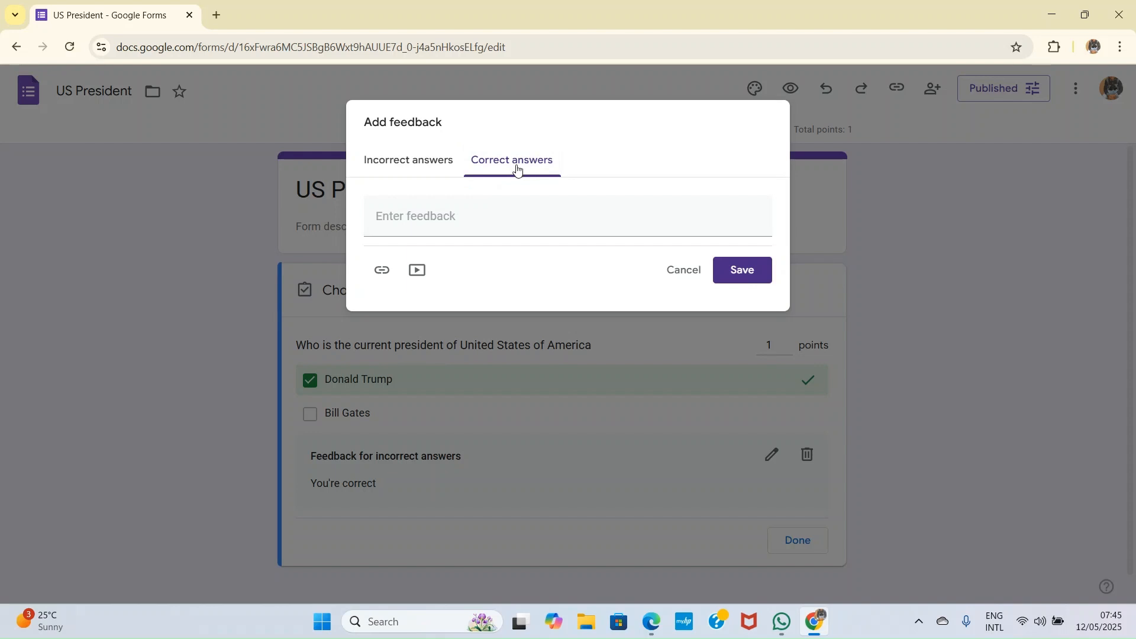
pyautogui.click(449, 217)
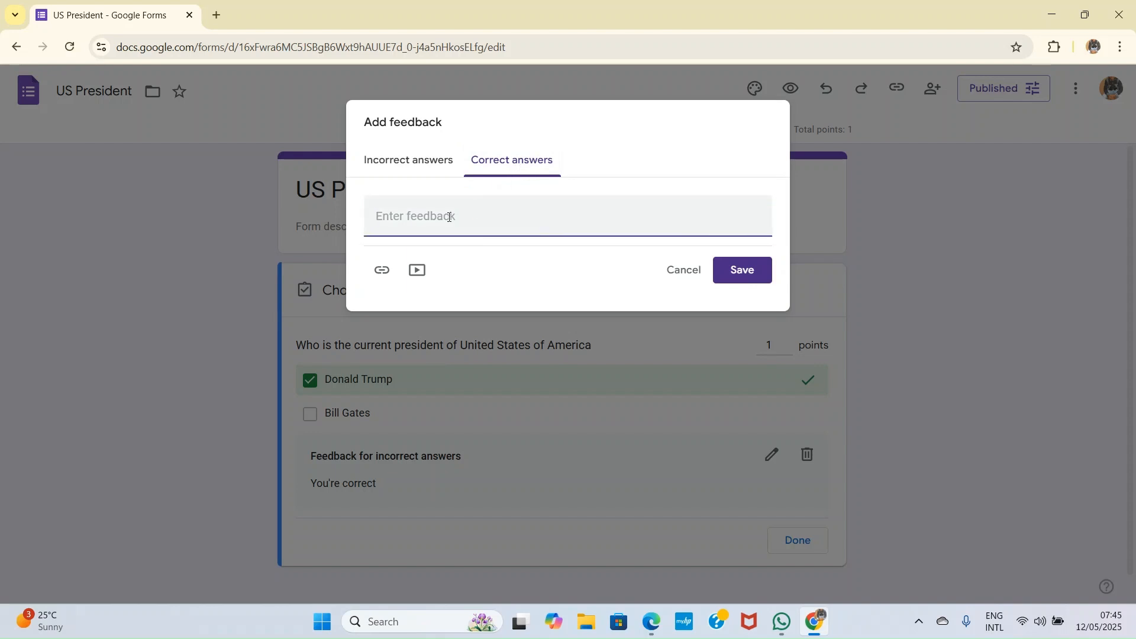
pyautogui.write("You're correct")
pyautogui.click(740, 270)
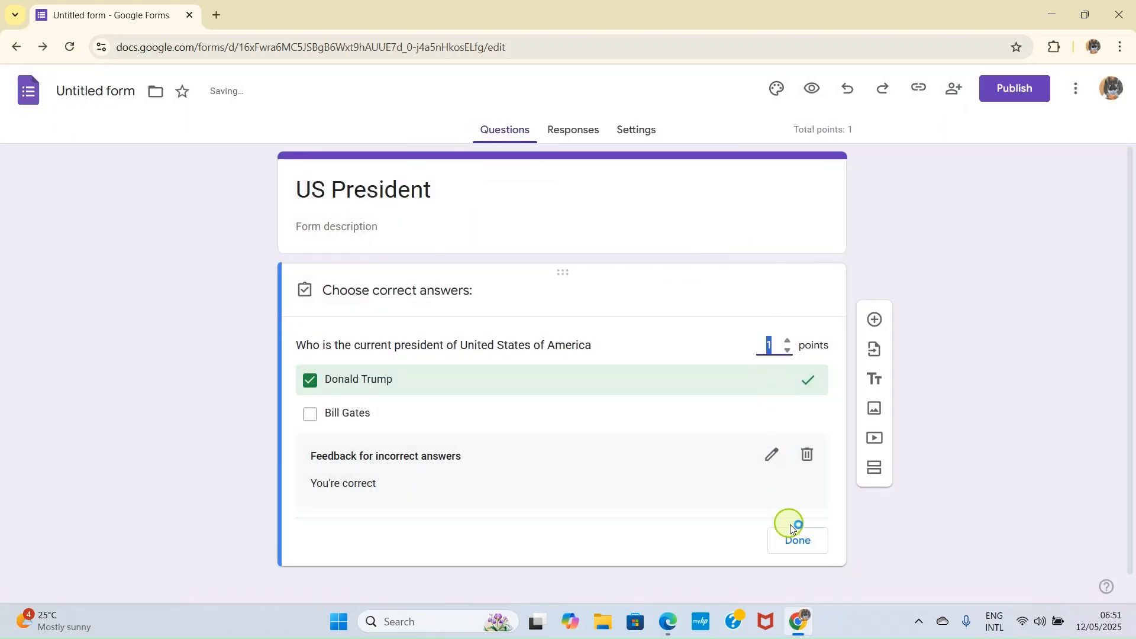
pyautogui.click(797, 540)
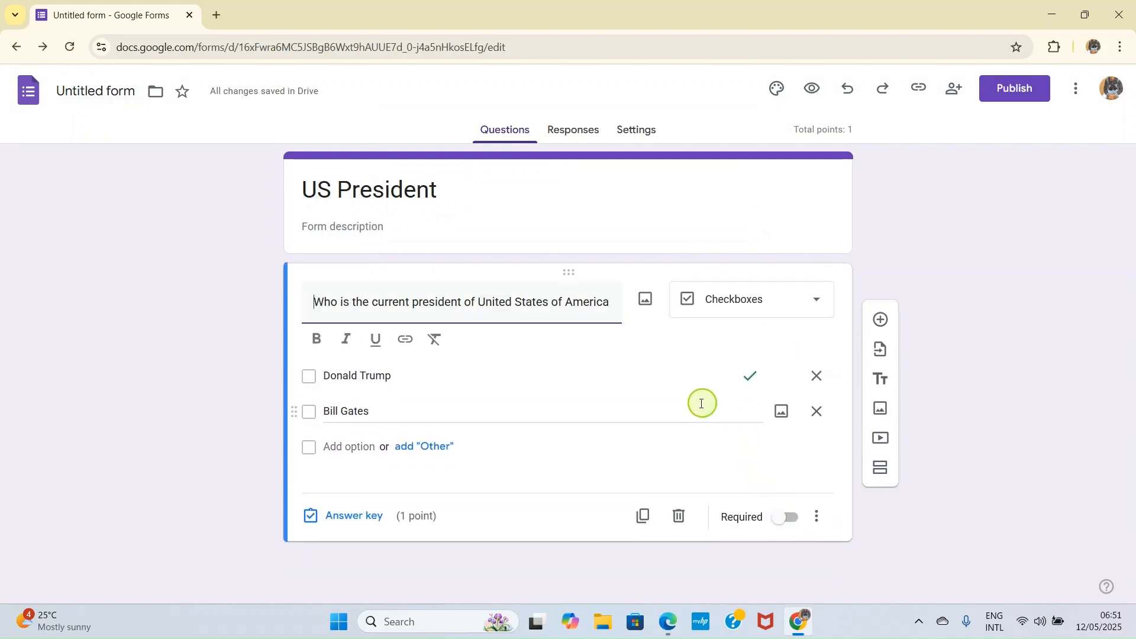
# Step: Make the question about the current president required
pyautogui.click(988, 519)
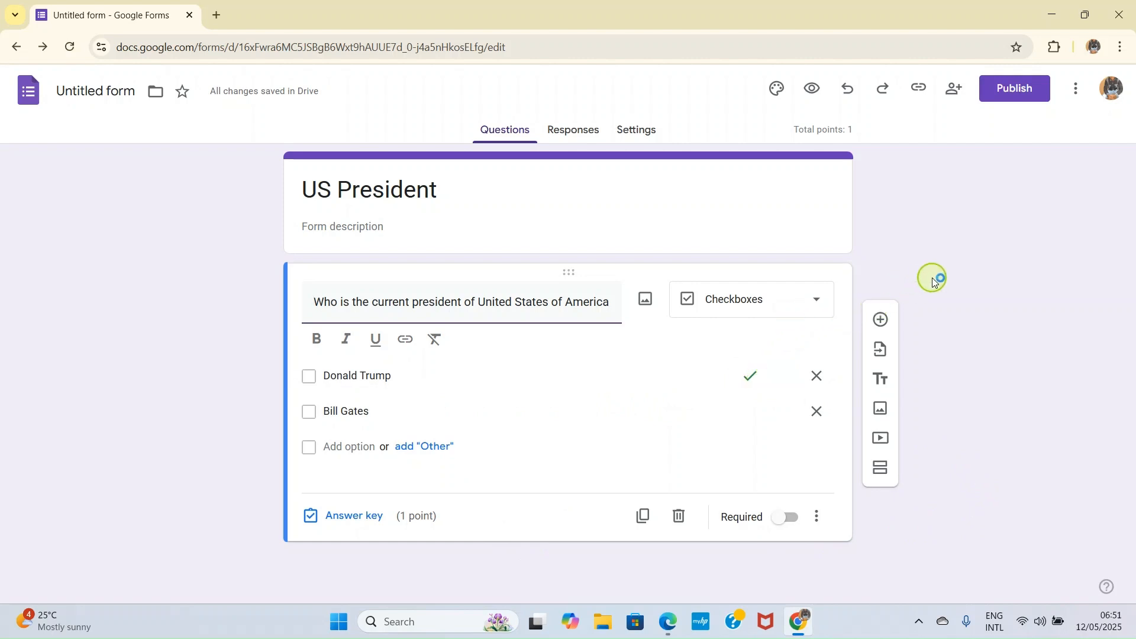
pyautogui.click(785, 517)
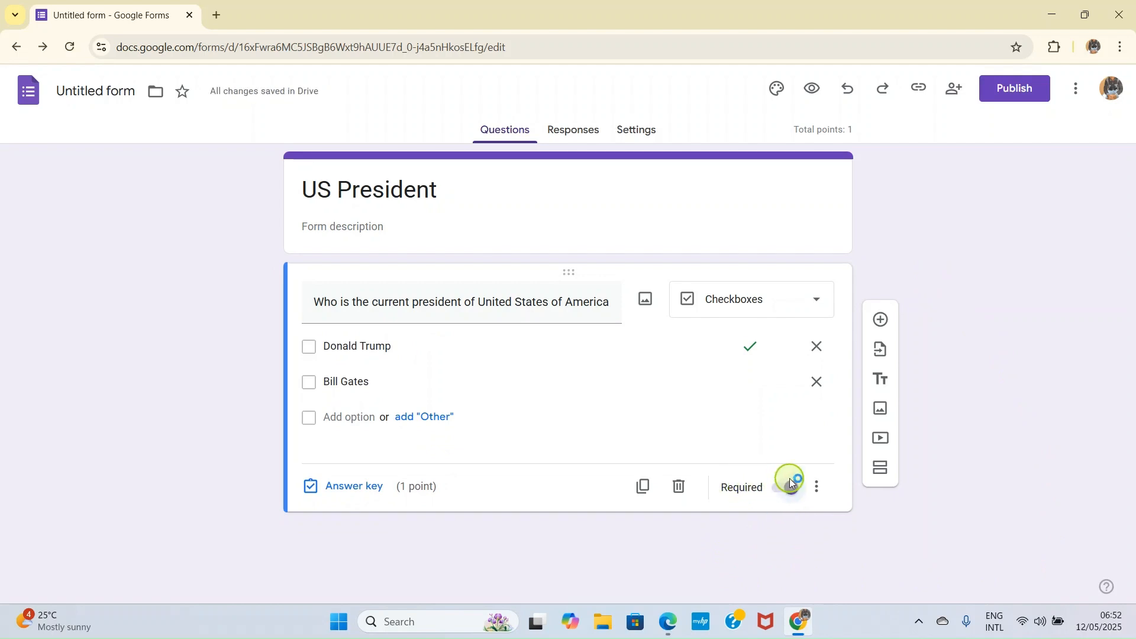
pyautogui.click(791, 489)
# Step: Publish the form for anyone with the link and copy its responder link
pyautogui.click(1015, 94)
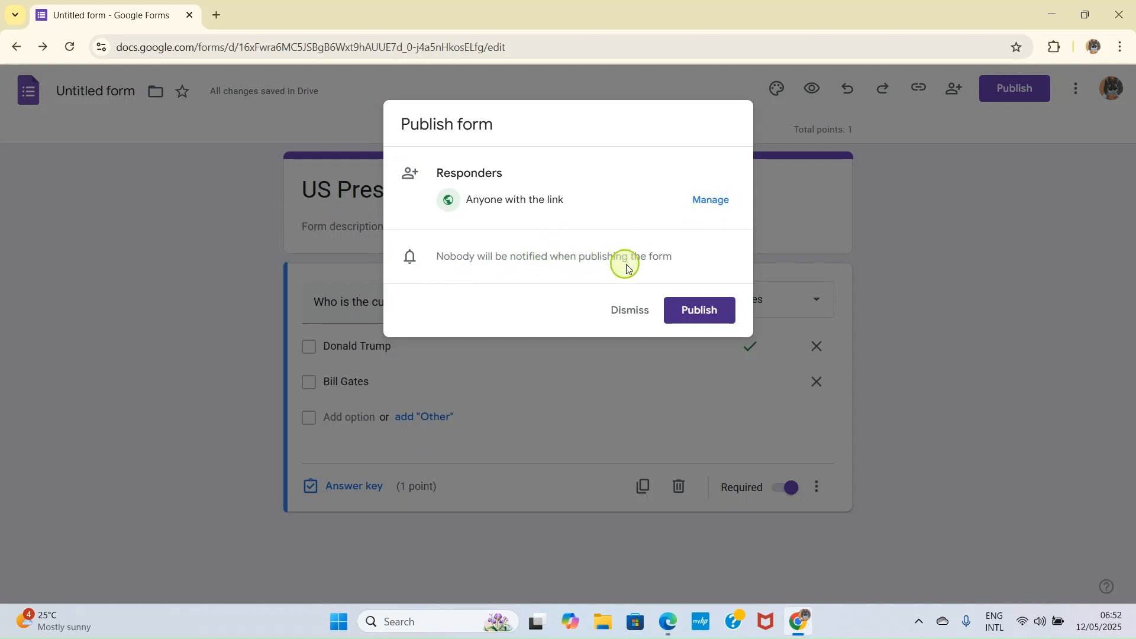
pyautogui.click(705, 321)
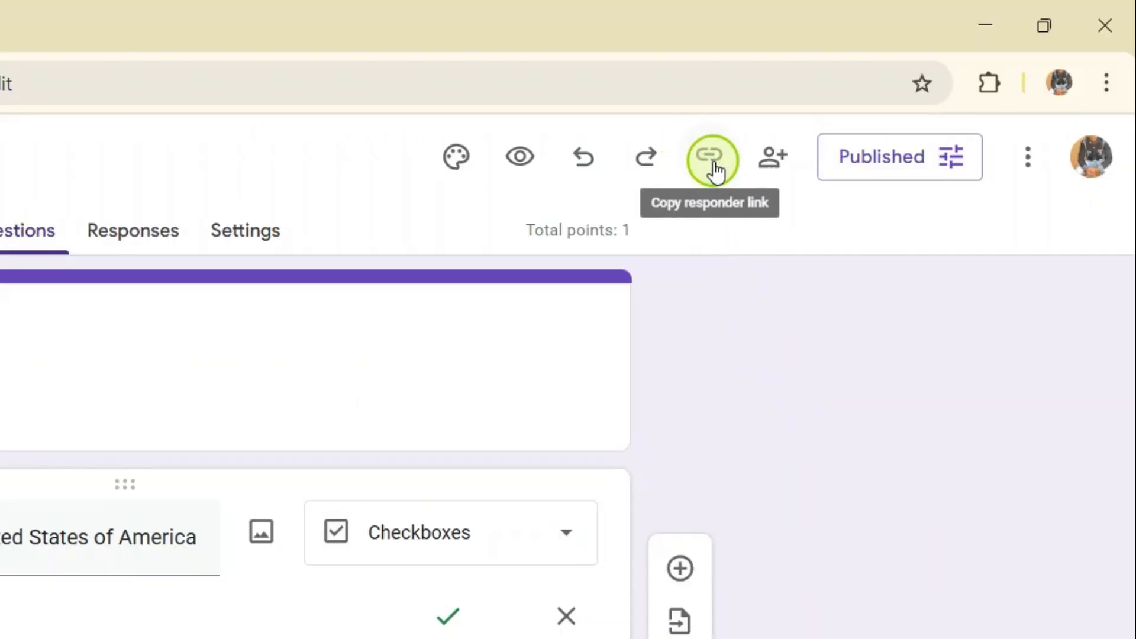
pyautogui.click(714, 169)
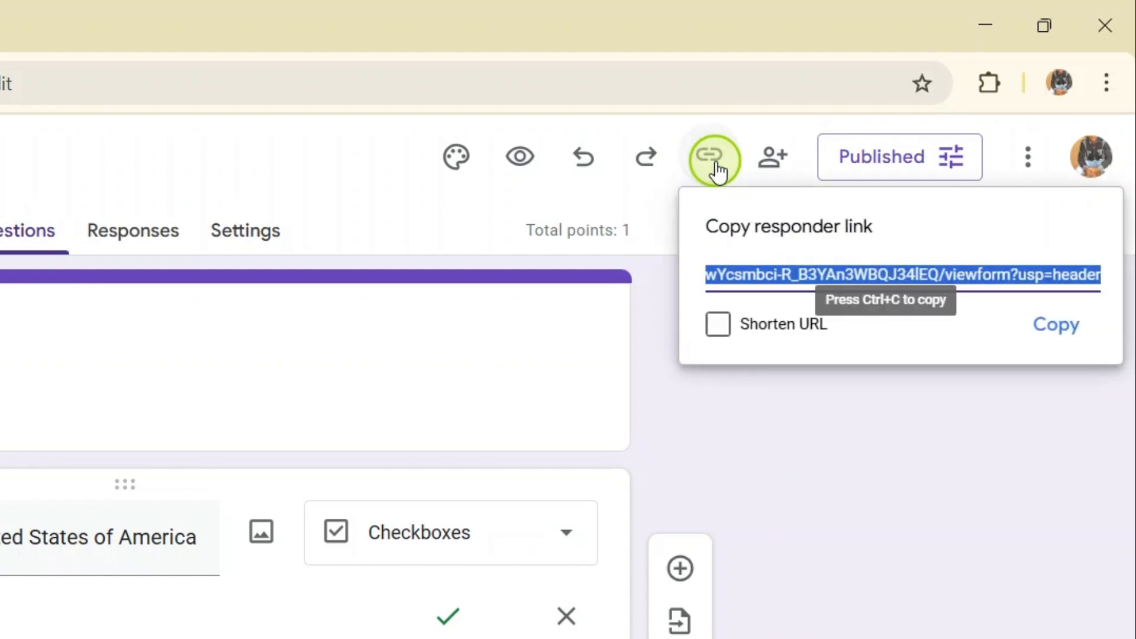
pyautogui.click(1060, 329)
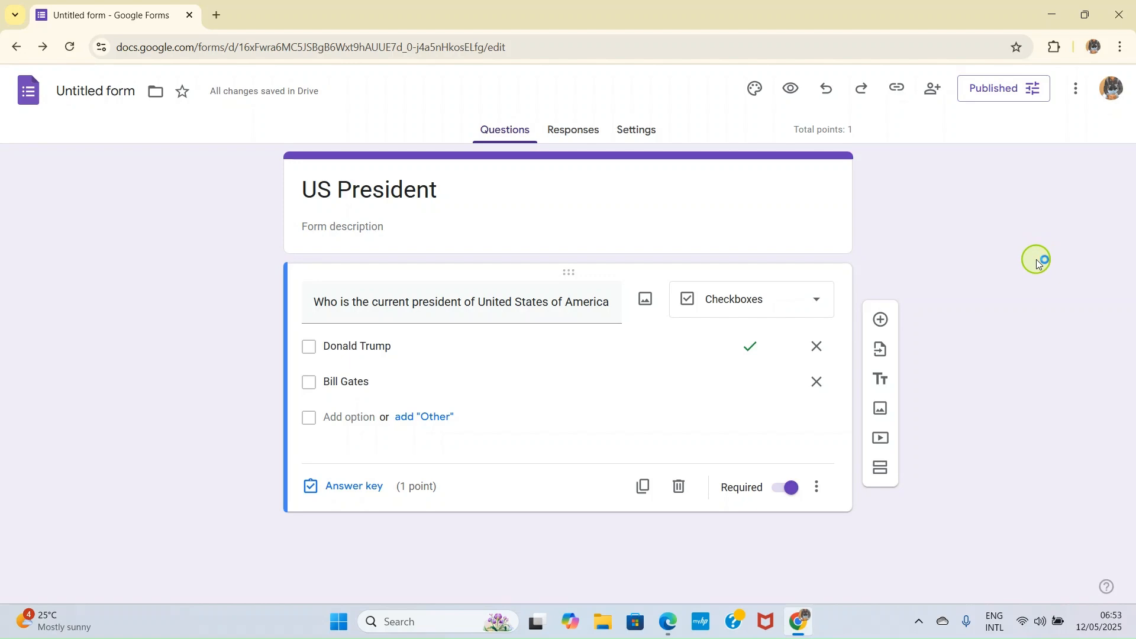
# Step: Switch to WhatsApp and send the copied form link to the contact whose last chat covers findings on foot disease
pyautogui.click(334, 609)
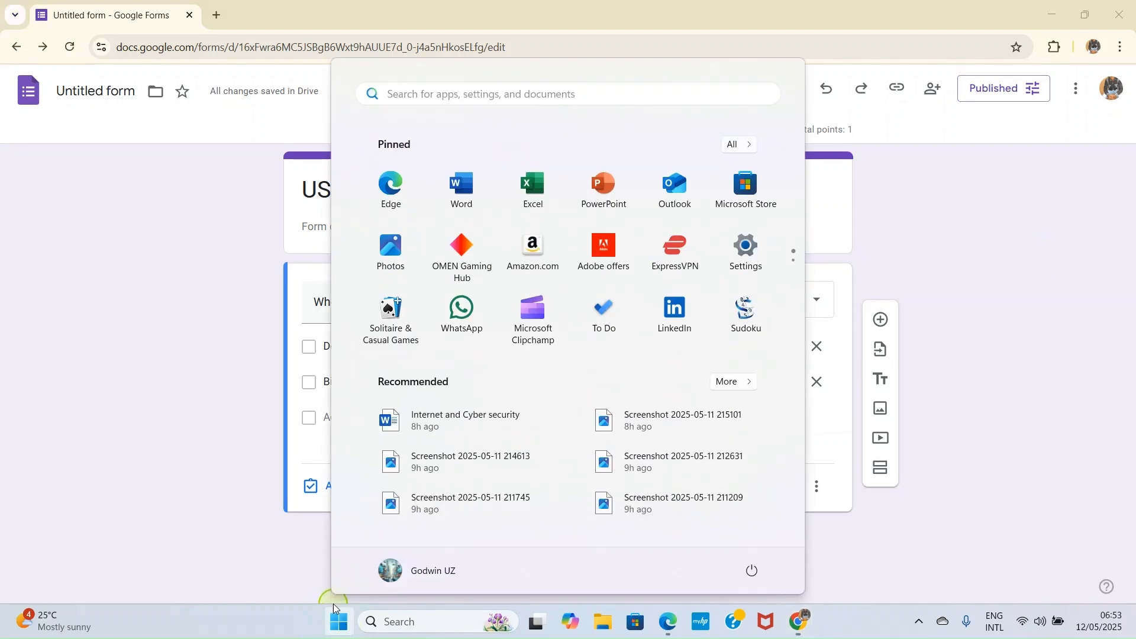
pyautogui.click(470, 320)
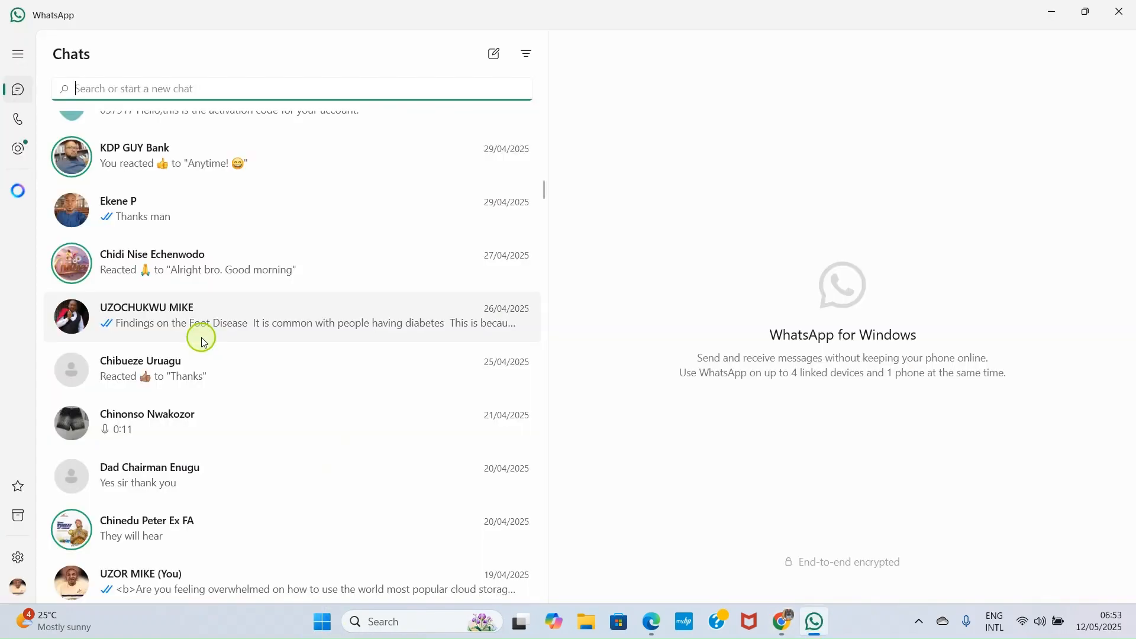
pyautogui.click(248, 322)
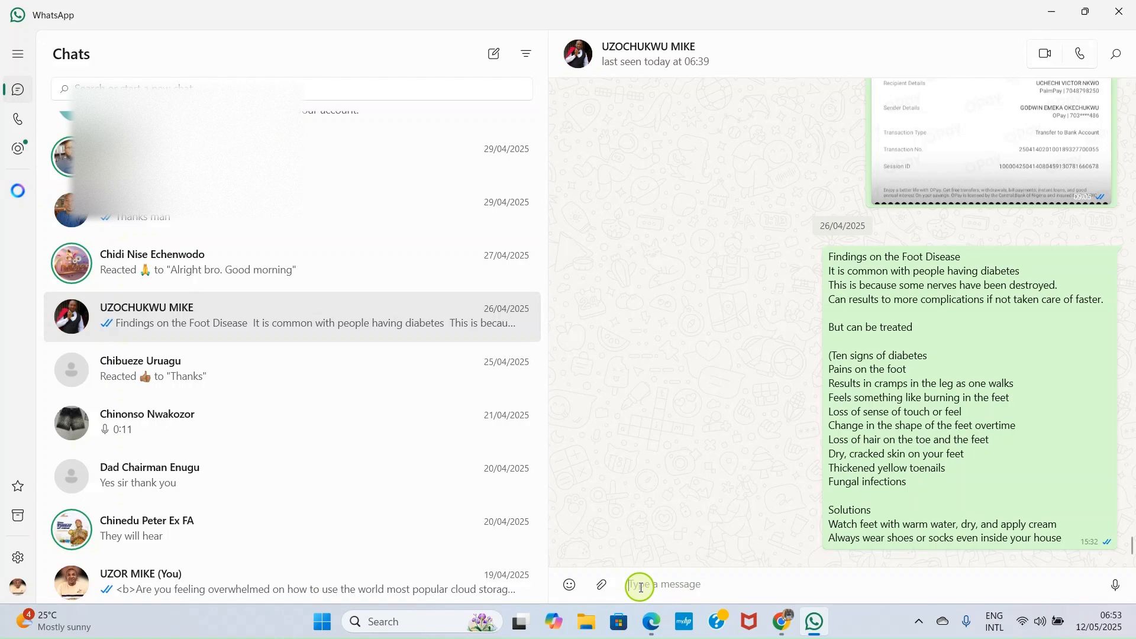
pyautogui.hotkey('ctrl', 'v')
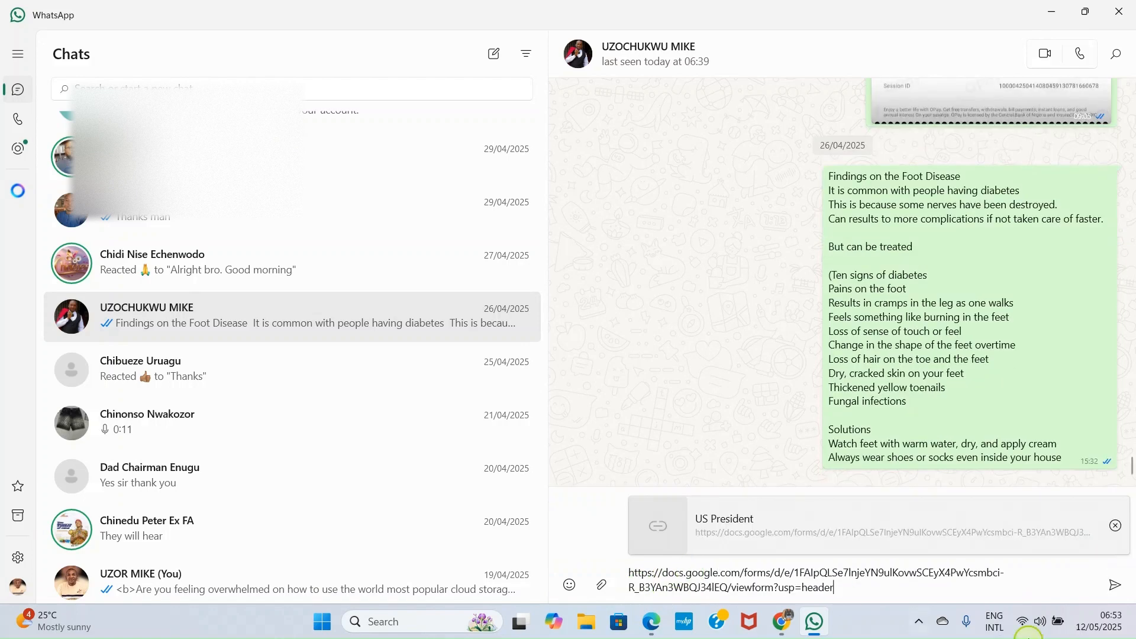
pyautogui.click(1127, 584)
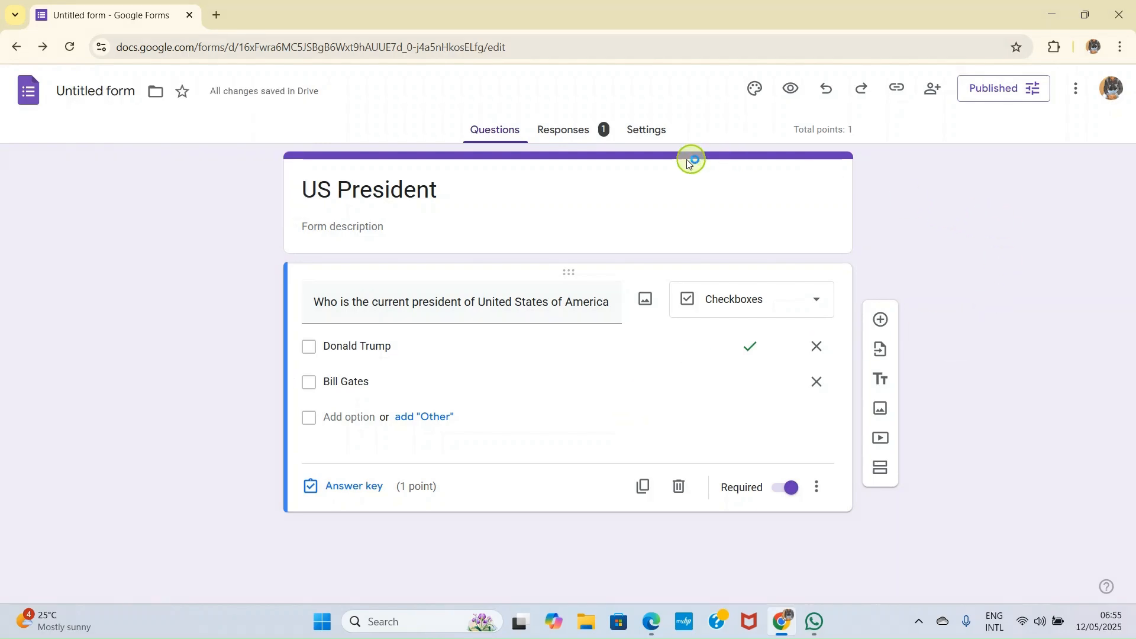
# Step: Review the form's response summary, including the points distribution and the answer chart for the current president question
pyautogui.click(570, 135)
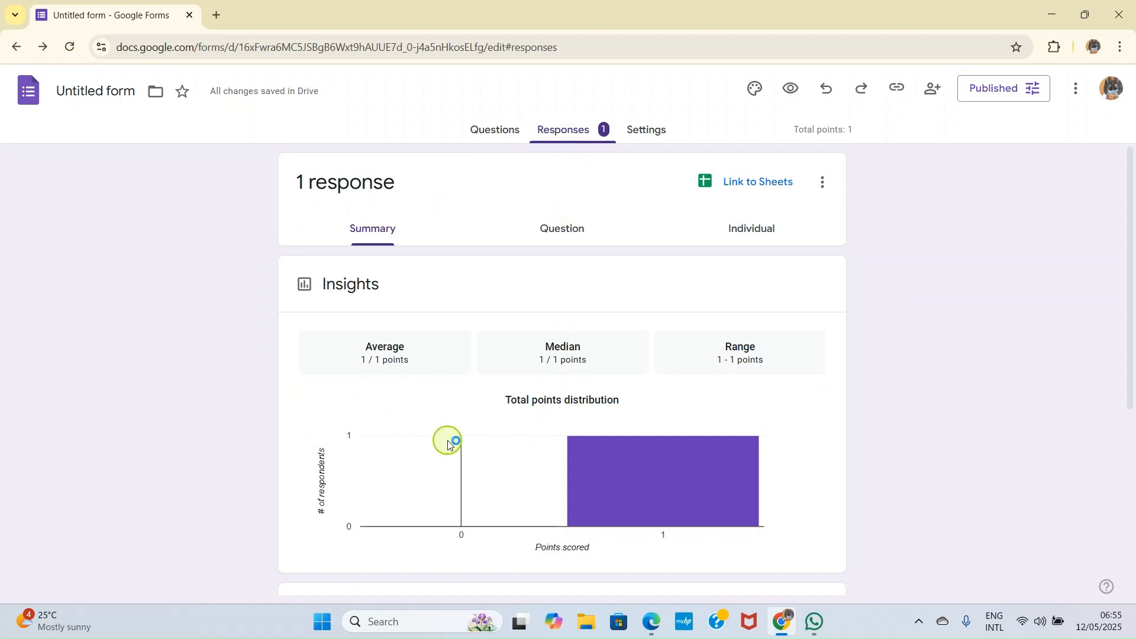
pyautogui.moveTo(629, 487)
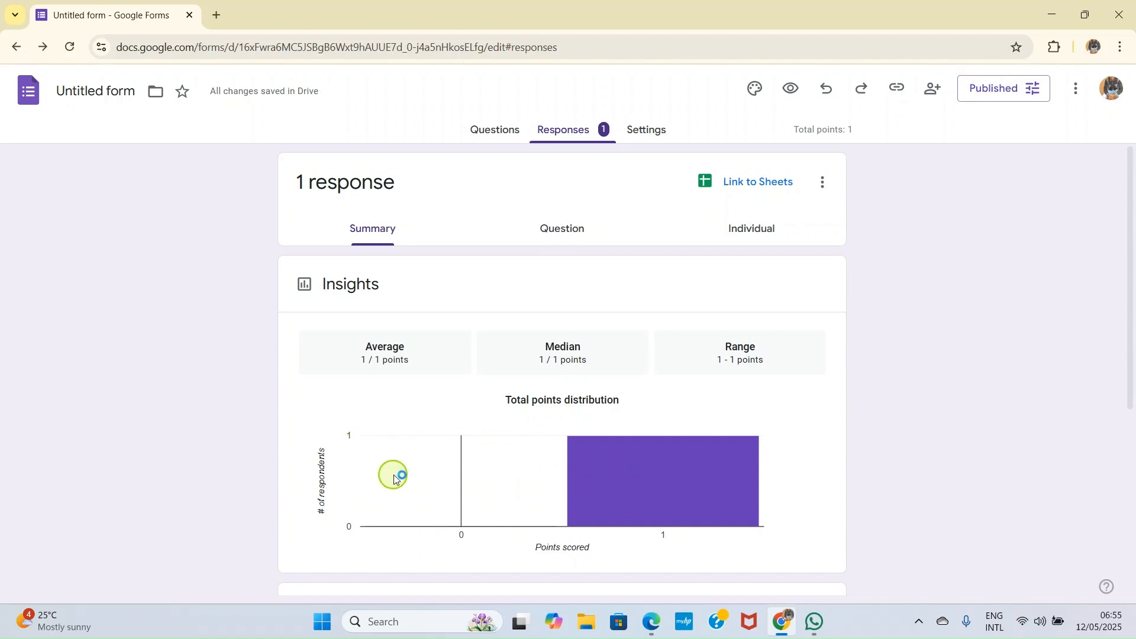
pyautogui.scroll(-5, 643, 355)
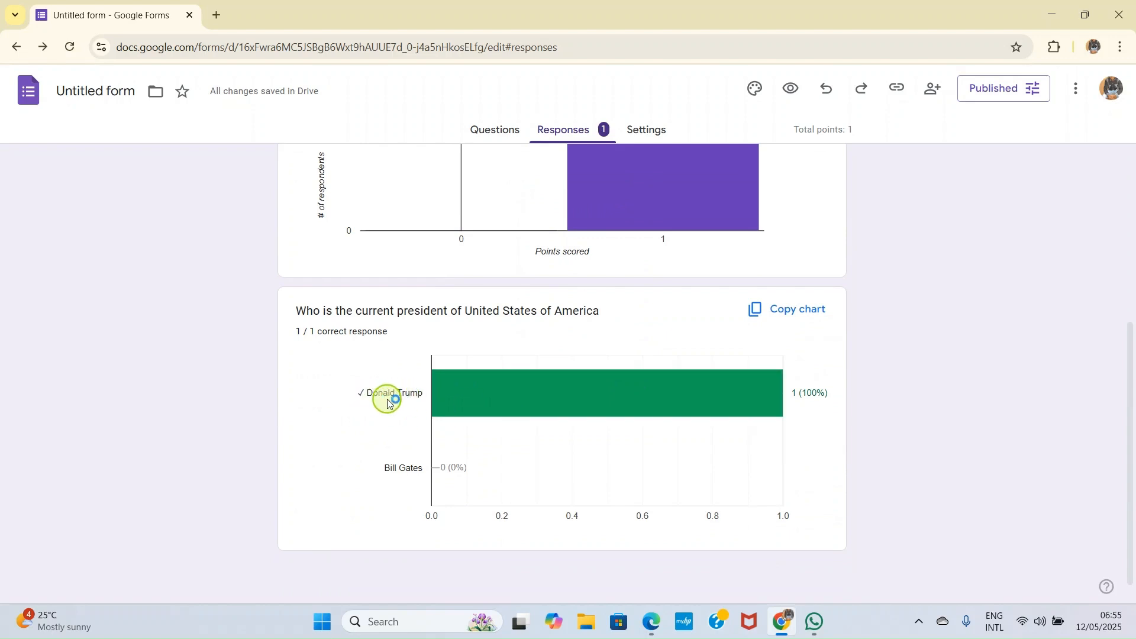
pyautogui.moveTo(461, 399)
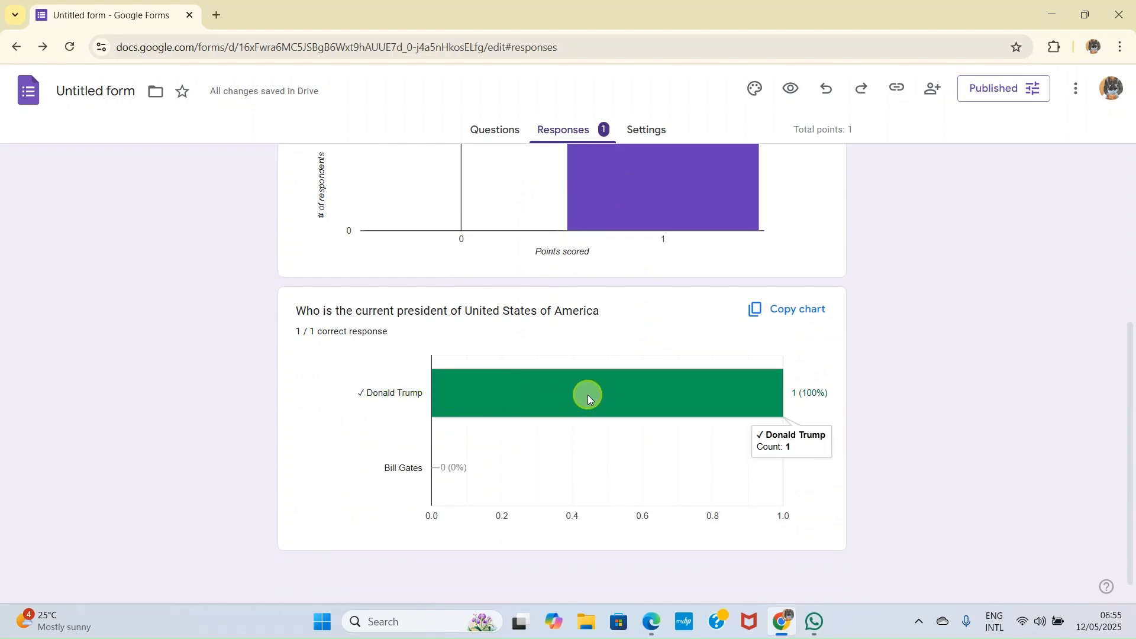
pyautogui.scroll(5, 588, 395)
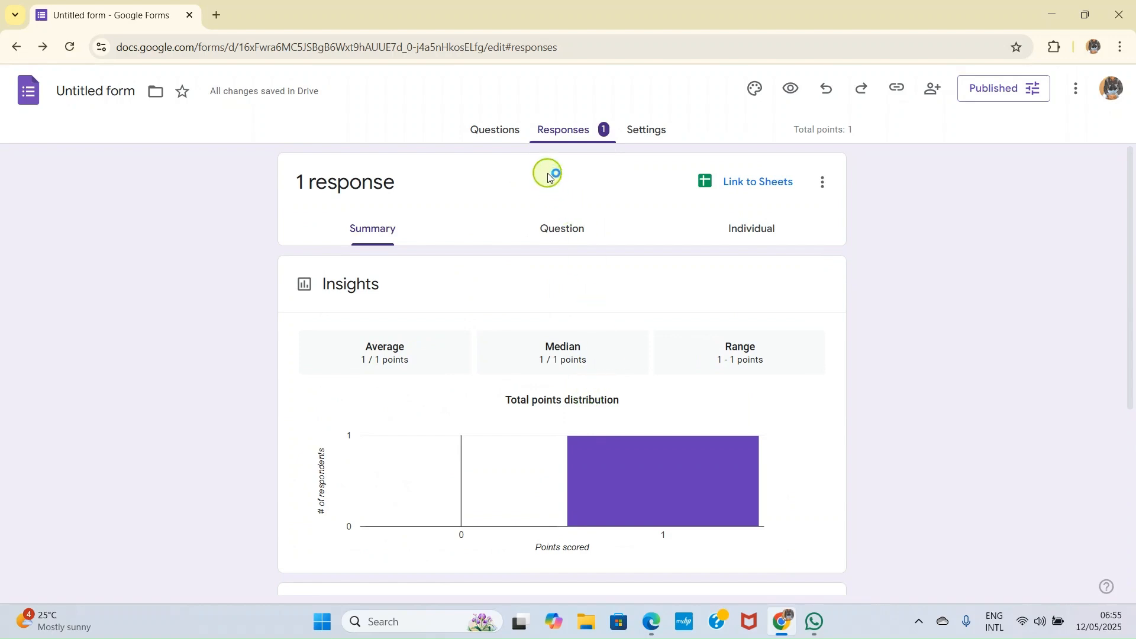